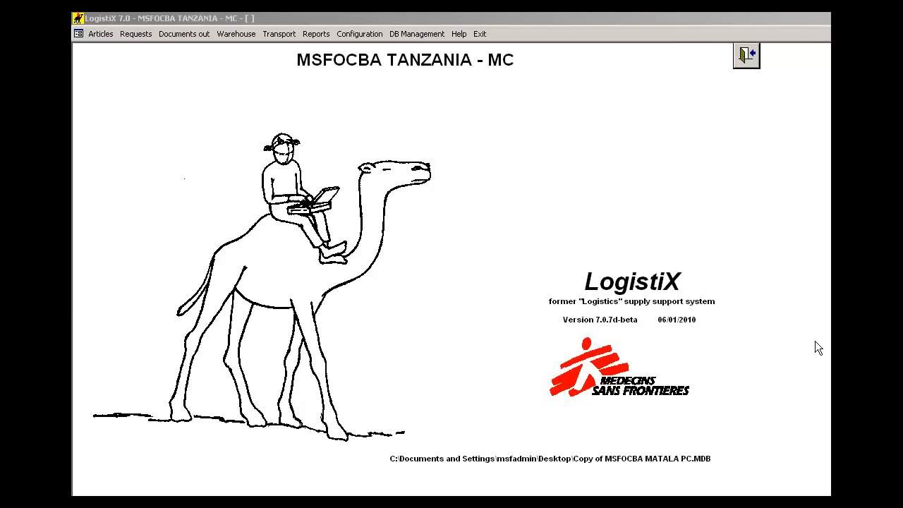
# Examine the dispatch zone inventory for articles waiting to be packed, and close it
pyautogui.click(234, 34)
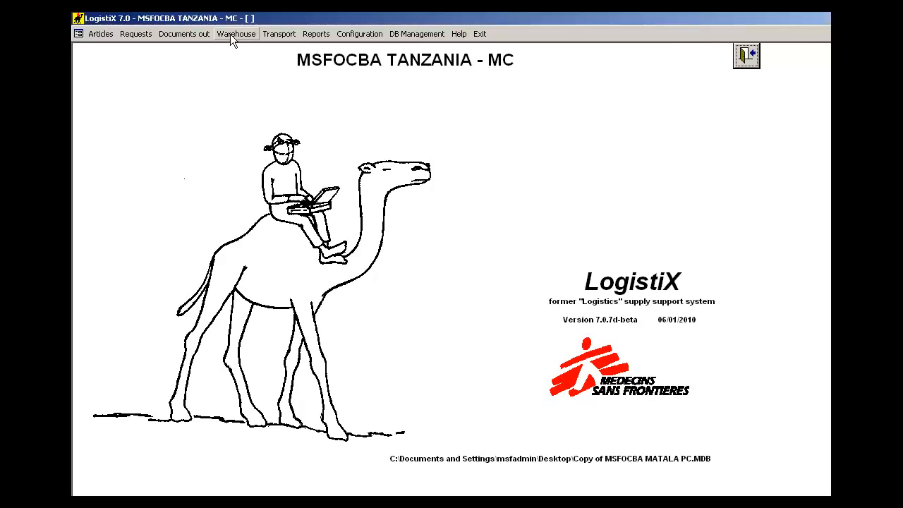
pyautogui.click(230, 34)
pyautogui.click(239, 74)
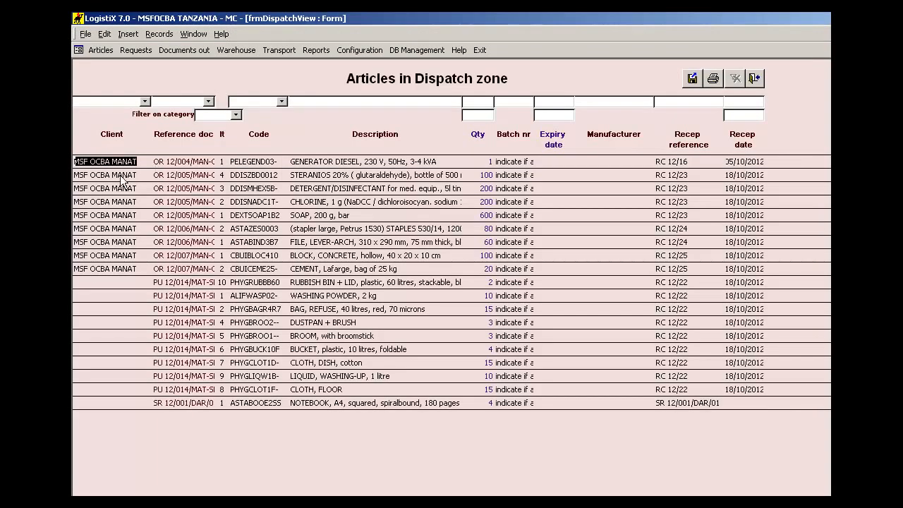
pyautogui.click(754, 78)
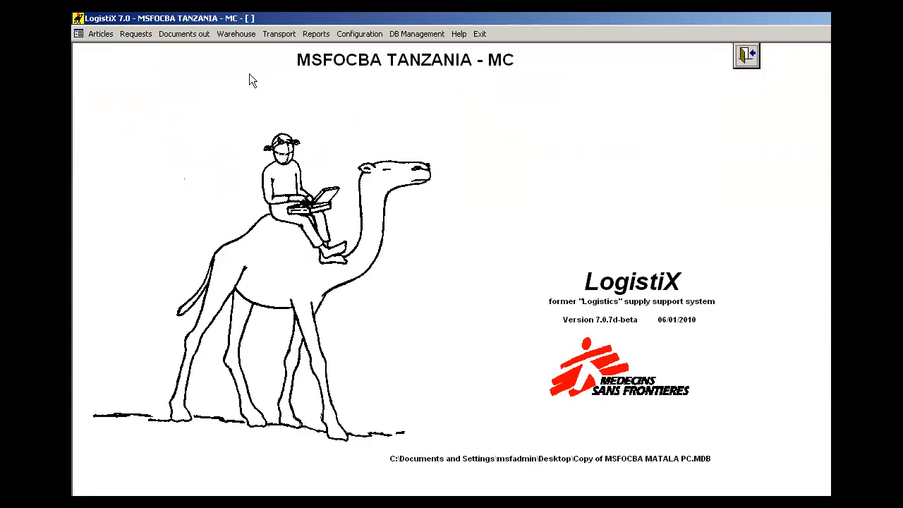
# Create a new packing for the client MSF OCBA MANAT
pyautogui.click(237, 35)
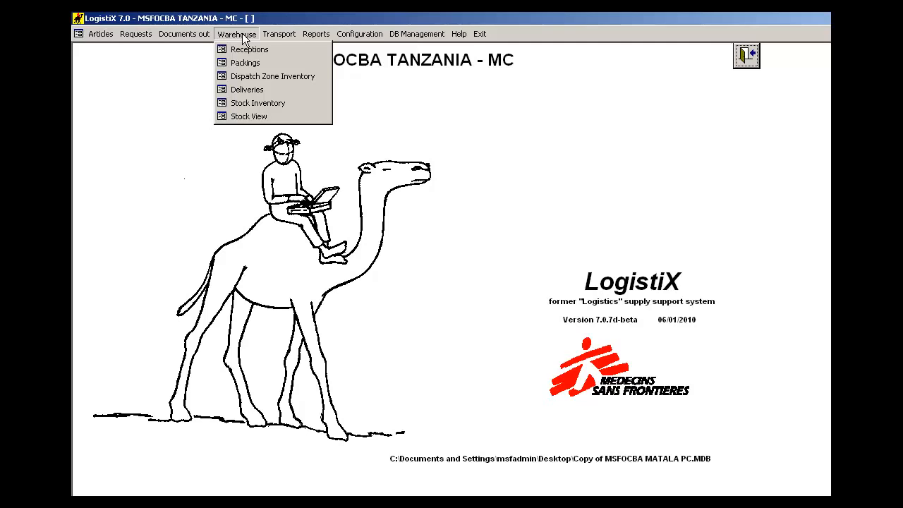
pyautogui.click(250, 63)
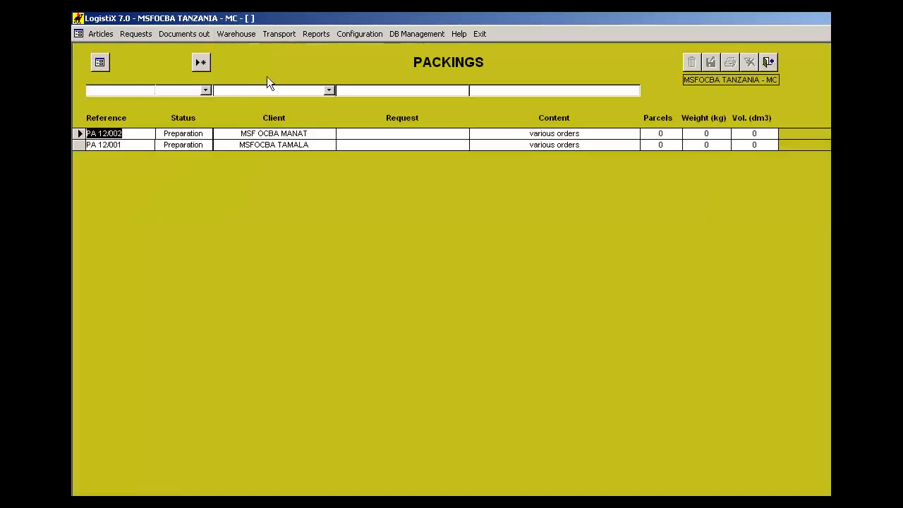
pyautogui.click(202, 64)
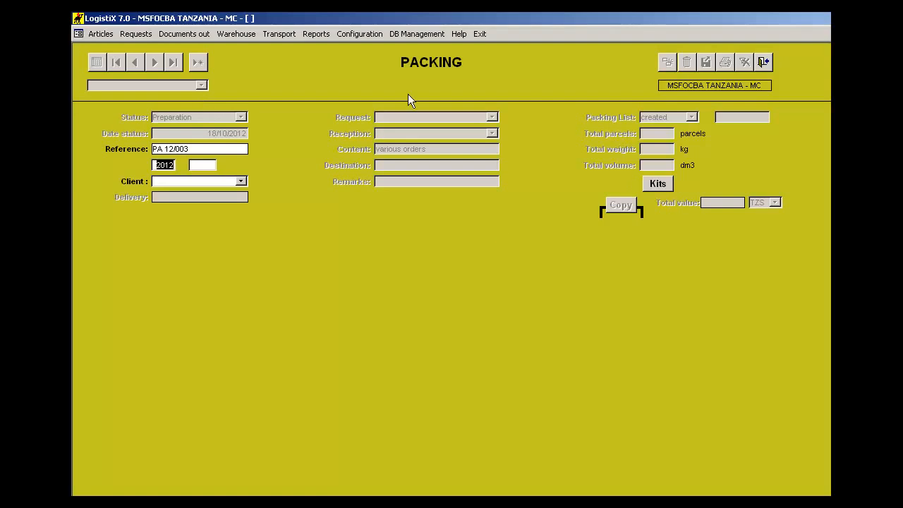
pyautogui.click(243, 182)
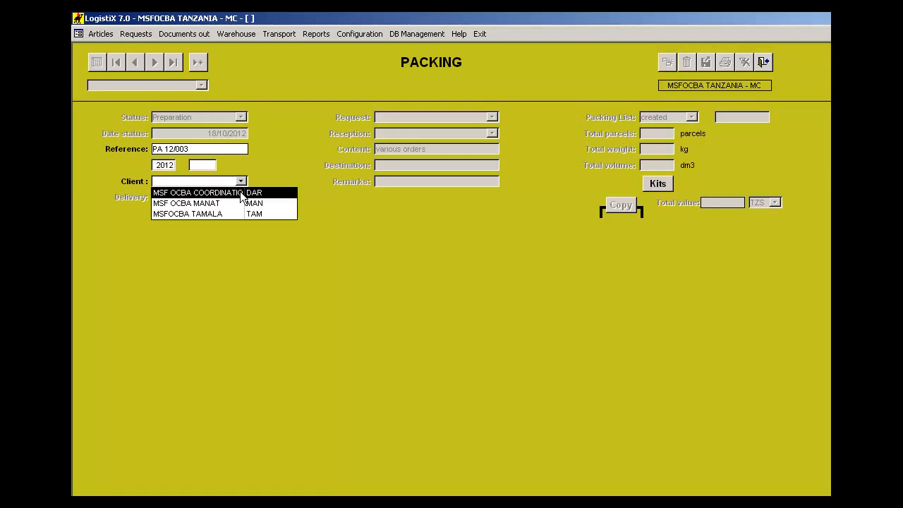
pyautogui.click(244, 204)
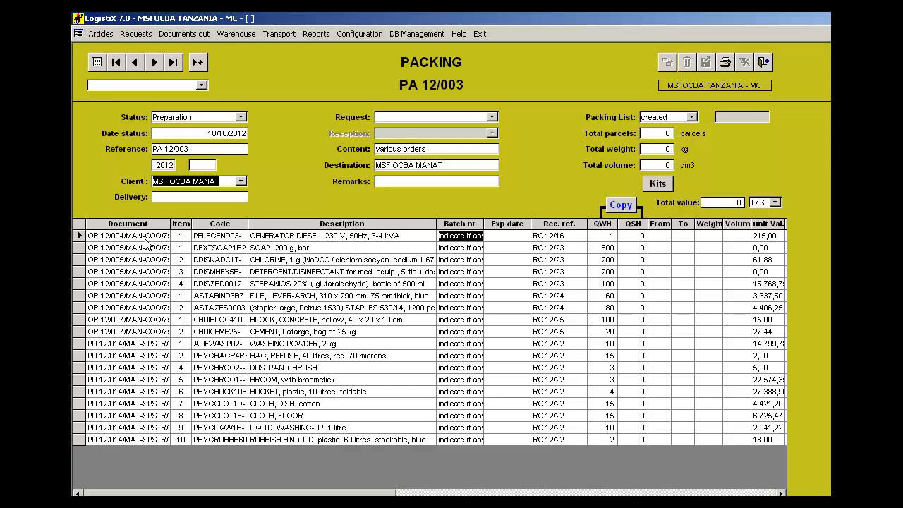
# Try restricting the packing to request OR 12/004/MAN-COO/75, and clear the request again
pyautogui.click(492, 118)
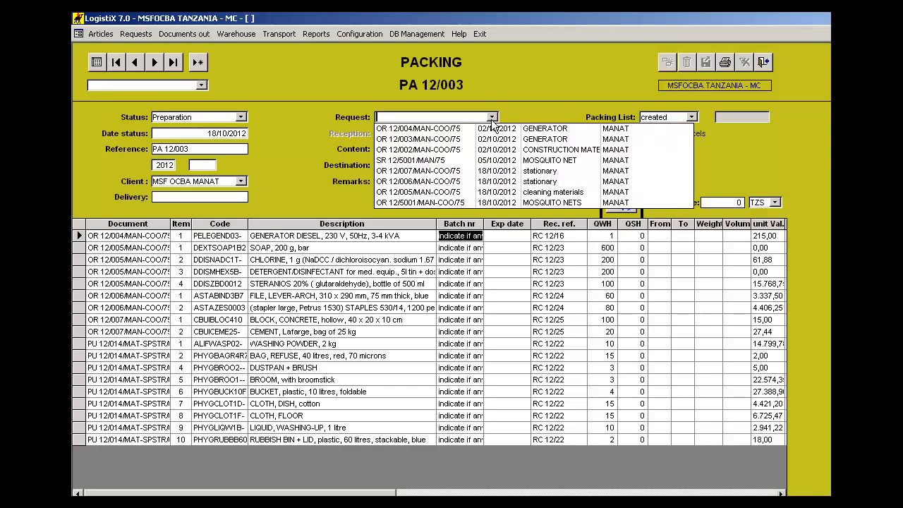
pyautogui.click(485, 129)
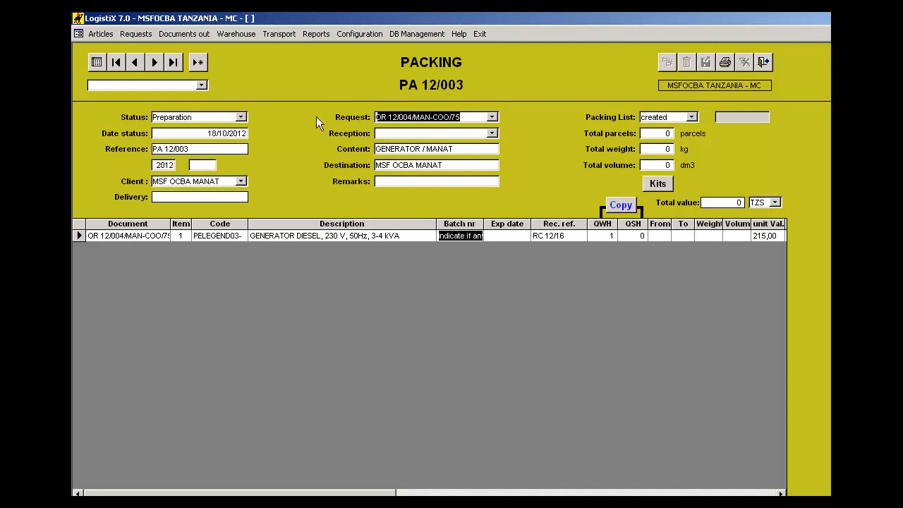
pyautogui.press('Delete')
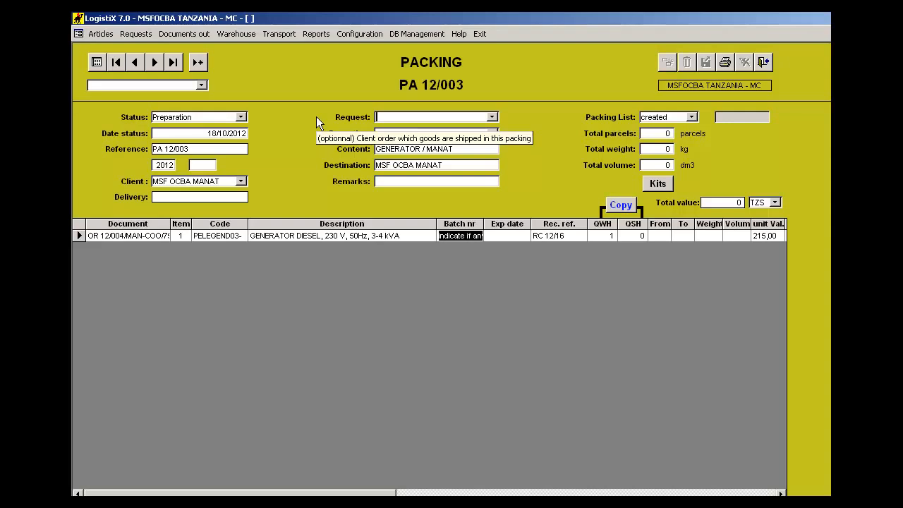
pyautogui.press('Tab')
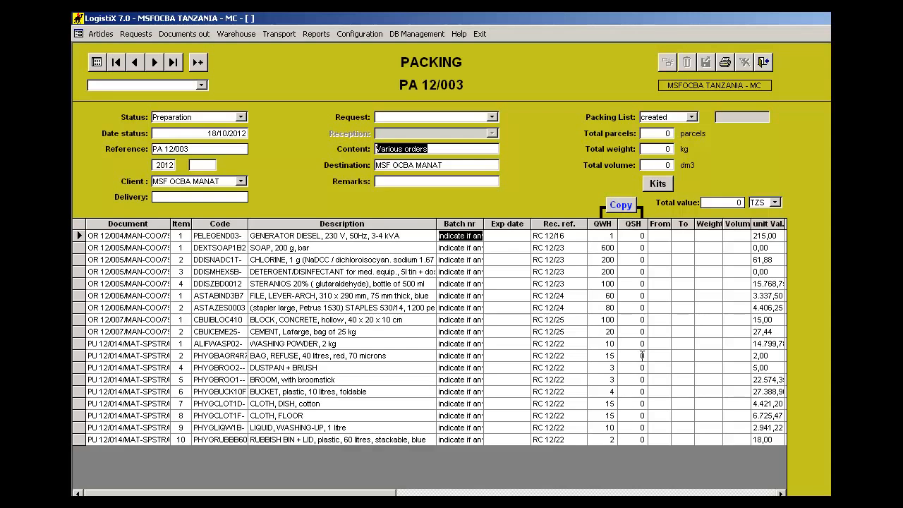
# Copy the warehouse quantities (QWH) into the quantities to ship (QSH) for all article lines
pyautogui.click(637, 225)
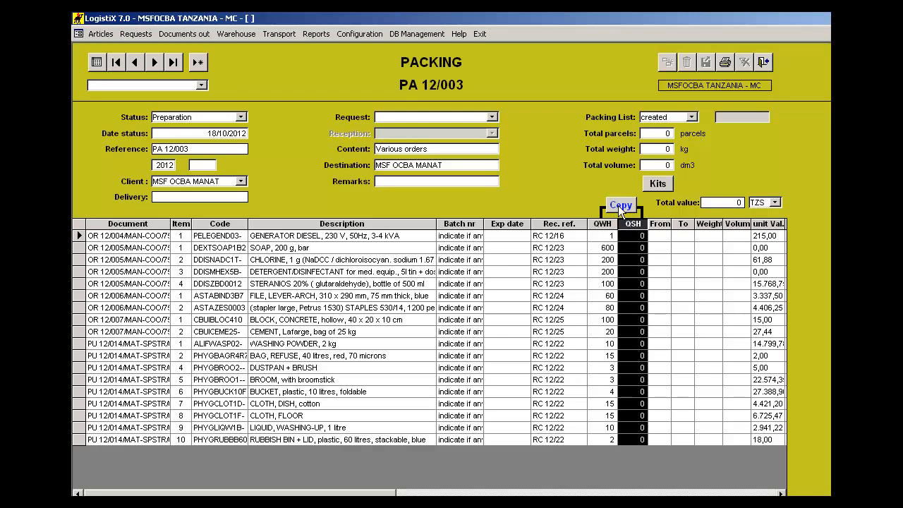
pyautogui.click(622, 208)
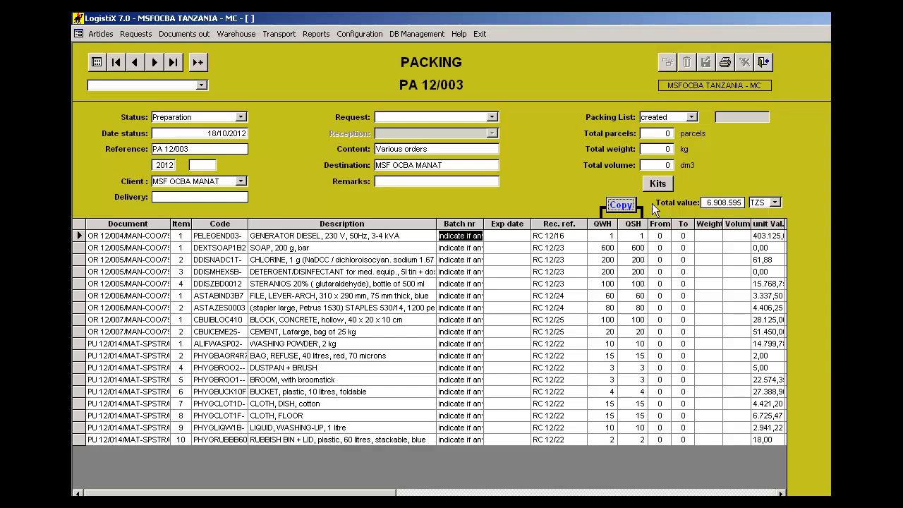
# Preview the Packing Preparation report for this packing, look through it, and close the preview and the print dialog
pyautogui.click(726, 61)
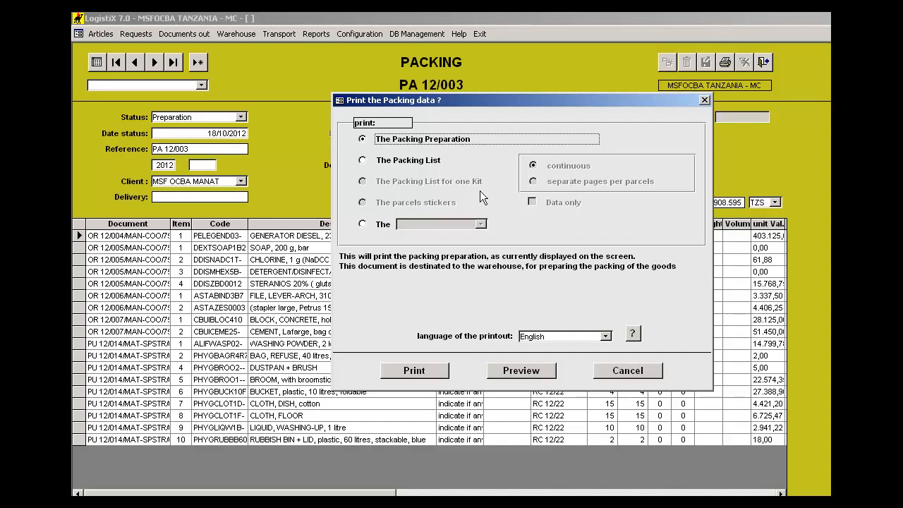
pyautogui.click(522, 370)
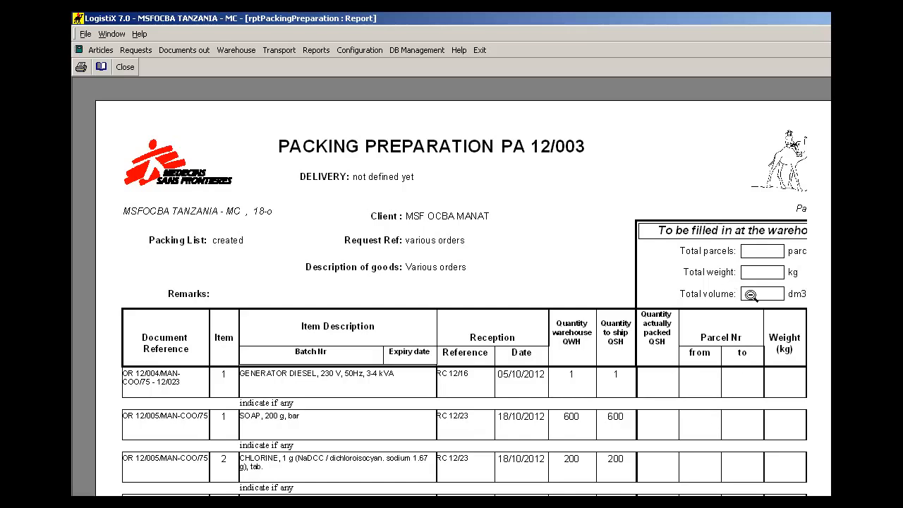
pyautogui.scroll(-1, 487, 360)
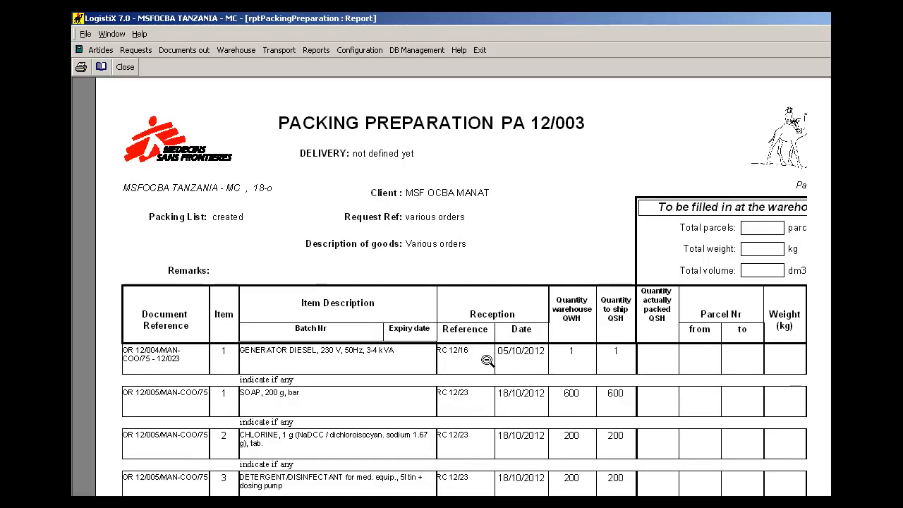
pyautogui.scroll(-1, 487, 360)
pyautogui.hscroll(-2, 452, 287)
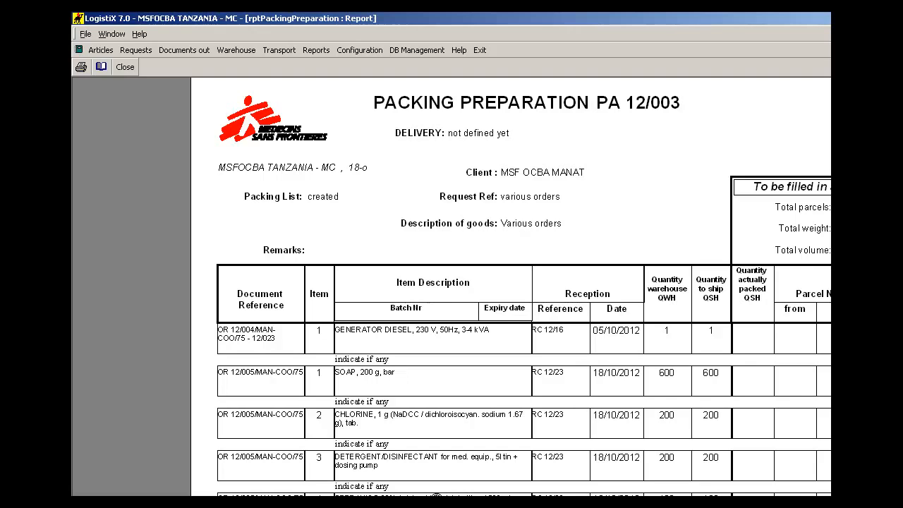
pyautogui.click(126, 67)
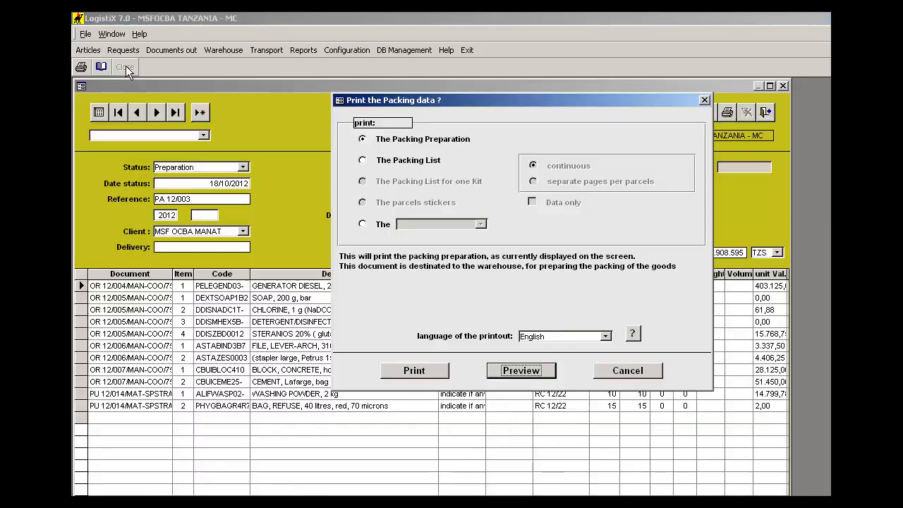
pyautogui.click(614, 372)
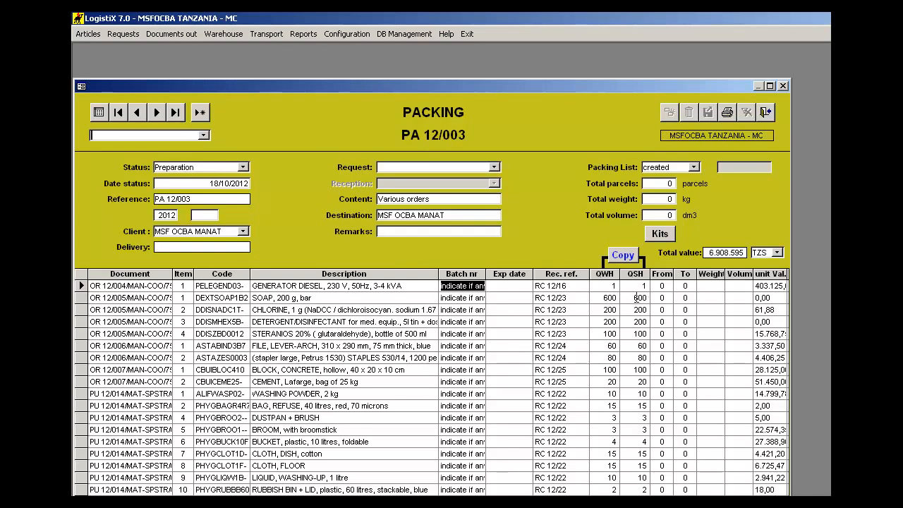
# Assign the diesel generator line to parcel 1
pyautogui.click(633, 297)
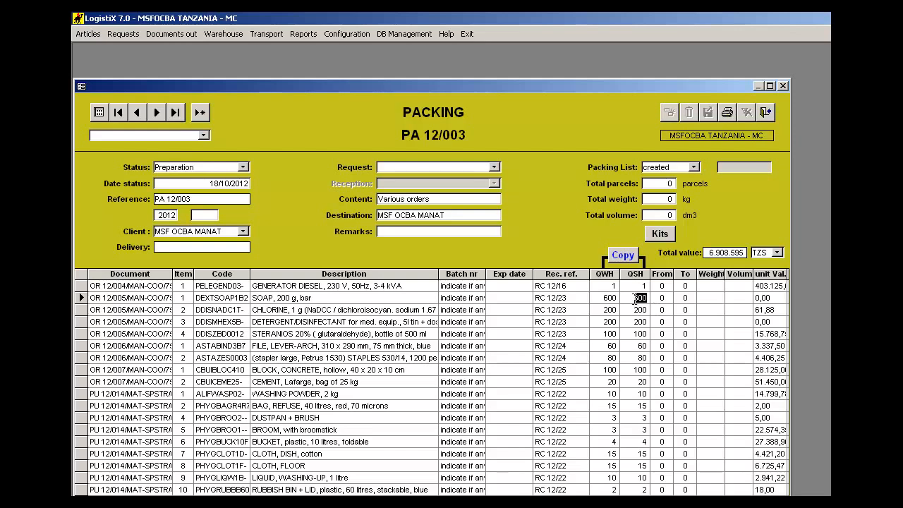
pyautogui.click(658, 285)
pyautogui.write('1')
pyautogui.click(683, 286)
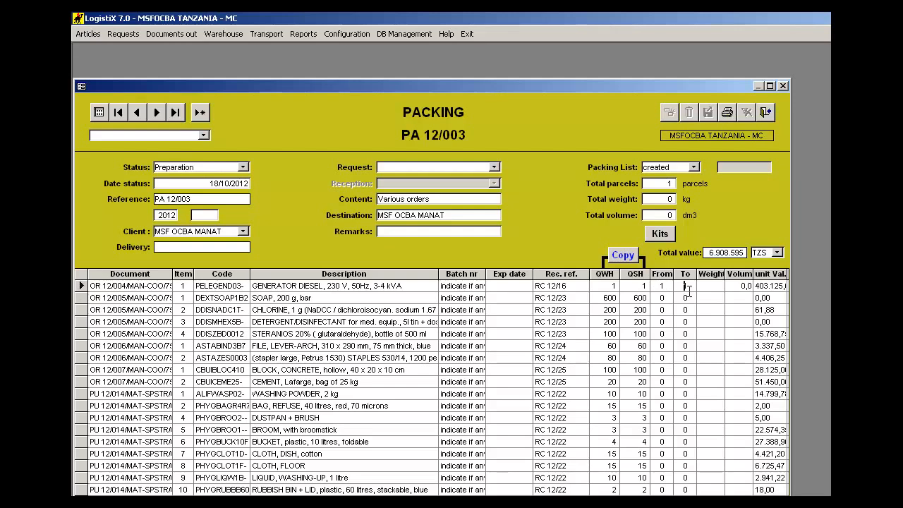
# Split the soap item into three duplicated lines with 200 bars to ship in each
pyautogui.click(635, 296)
pyautogui.write('2')
pyautogui.click(646, 285)
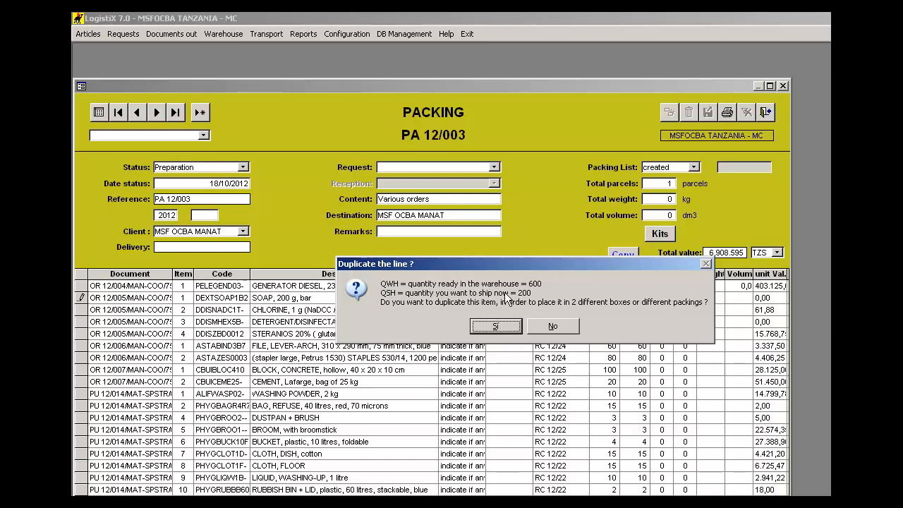
pyautogui.click(498, 324)
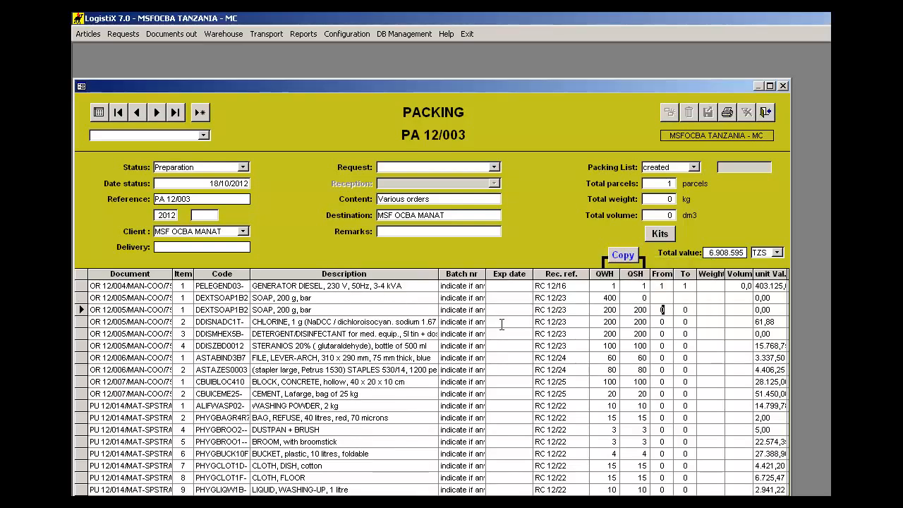
pyautogui.click(639, 297)
pyautogui.write('200')
pyautogui.press('Return')
pyautogui.click(496, 326)
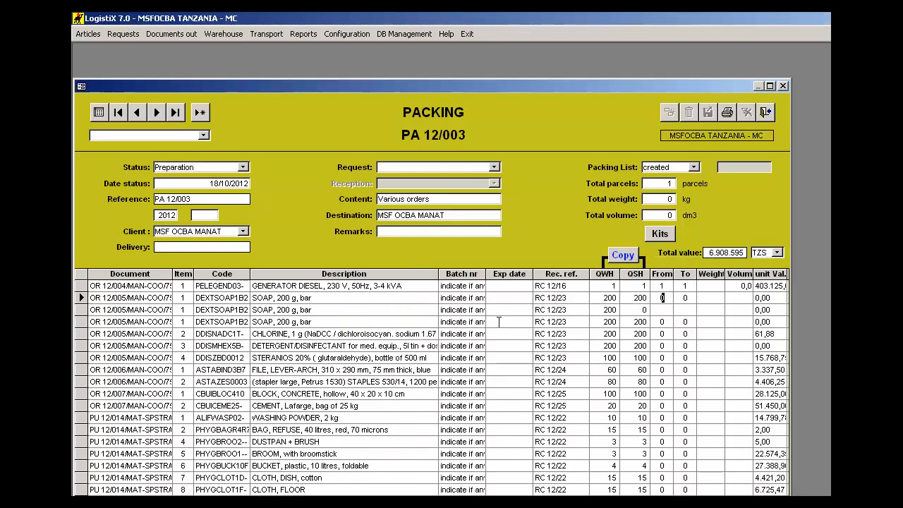
pyautogui.click(635, 309)
pyautogui.press('Tab')
# Assign the three soap lines to parcels 1, 2 and 3 respectively
pyautogui.click(661, 298)
pyautogui.write('1')
pyautogui.click(685, 298)
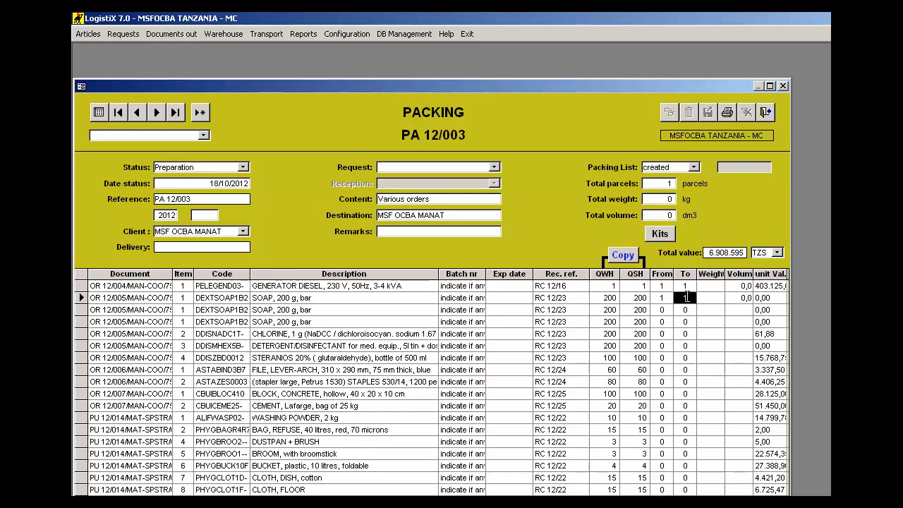
pyautogui.click(664, 309)
pyautogui.write('2')
pyautogui.click(685, 309)
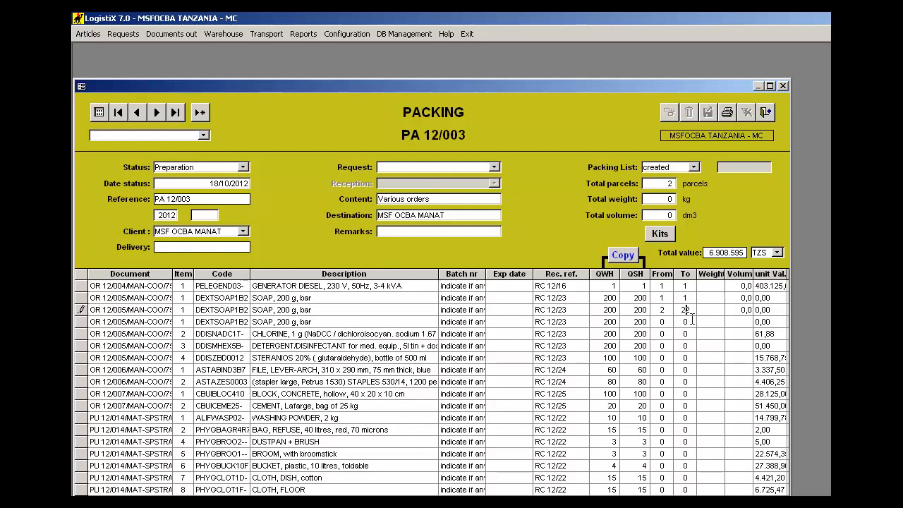
pyautogui.press('BackSpace')
pyautogui.click(660, 322)
pyautogui.write('3')
pyautogui.click(678, 321)
# Assign the chlorine and detergent/disinfectant lines to parcel 4
pyautogui.click(659, 333)
pyautogui.write('4')
pyautogui.click(684, 334)
pyautogui.click(661, 346)
pyautogui.write('4')
pyautogui.click(683, 345)
# Assign the Steranios, lever-arch file and staples lines to parcel 5
pyautogui.click(663, 358)
pyautogui.write('5')
pyautogui.click(685, 359)
pyautogui.click(663, 370)
pyautogui.write('5')
pyautogui.click(686, 369)
pyautogui.click(664, 381)
pyautogui.write('5')
pyautogui.click(686, 382)
# Assign the concrete block, cement and washing powder lines to parcel 6
pyautogui.click(665, 393)
pyautogui.write('66')
pyautogui.click(686, 406)
pyautogui.click(665, 418)
pyautogui.write('6')
pyautogui.click(685, 417)
pyautogui.write('6')
# Assign the refuse bag, dustpan and brush, and broom lines to parcel 7
pyautogui.click(690, 431)
pyautogui.write('7')
pyautogui.click(663, 442)
pyautogui.write('7')
pyautogui.click(691, 443)
pyautogui.write('7')
pyautogui.click(663, 454)
pyautogui.write('7')
pyautogui.click(687, 455)
pyautogui.write('7')
# Assign the bucket and dish cloth lines to parcel 7 and the floor cloth line to parcel 8
pyautogui.click(662, 466)
pyautogui.write('7')
pyautogui.click(687, 466)
pyautogui.write('7')
pyautogui.click(663, 477)
pyautogui.write('7')
pyautogui.click(686, 479)
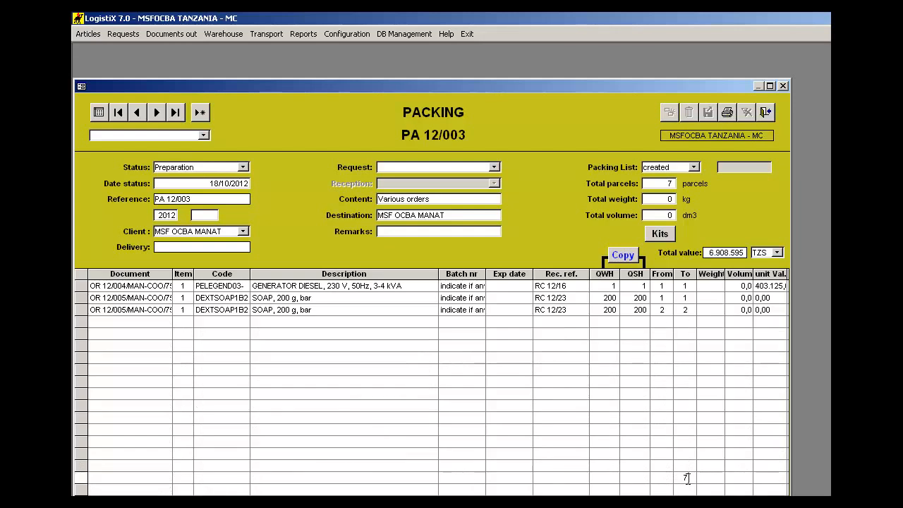
pyautogui.write('7')
pyautogui.click(663, 489)
pyautogui.write('8')
pyautogui.click(690, 489)
pyautogui.write('8')
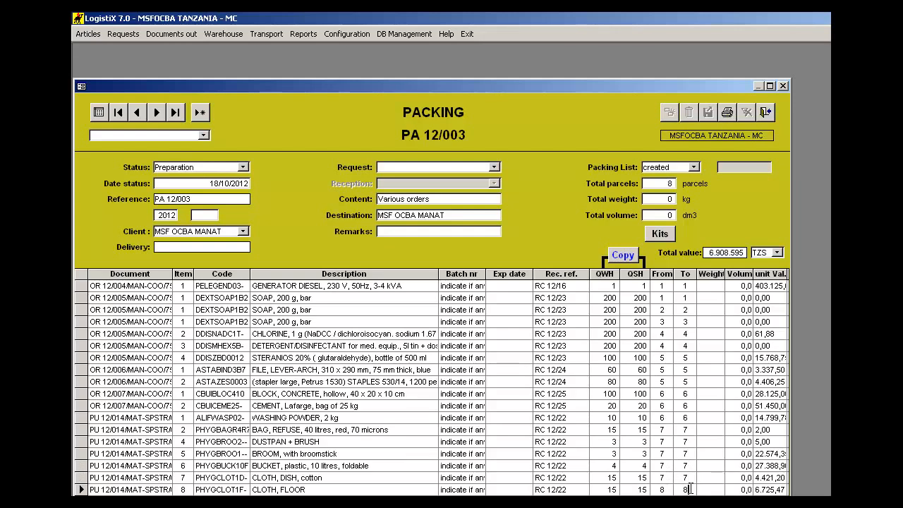
# Set the packing's total weight to 150 kg and its total volume to 25 dm3
pyautogui.click(670, 200)
pyautogui.write('150')
pyautogui.click(667, 215)
pyautogui.write('25')
pyautogui.press('Tab')
# Change the packing's status to Ready and accept the status change
pyautogui.click(244, 168)
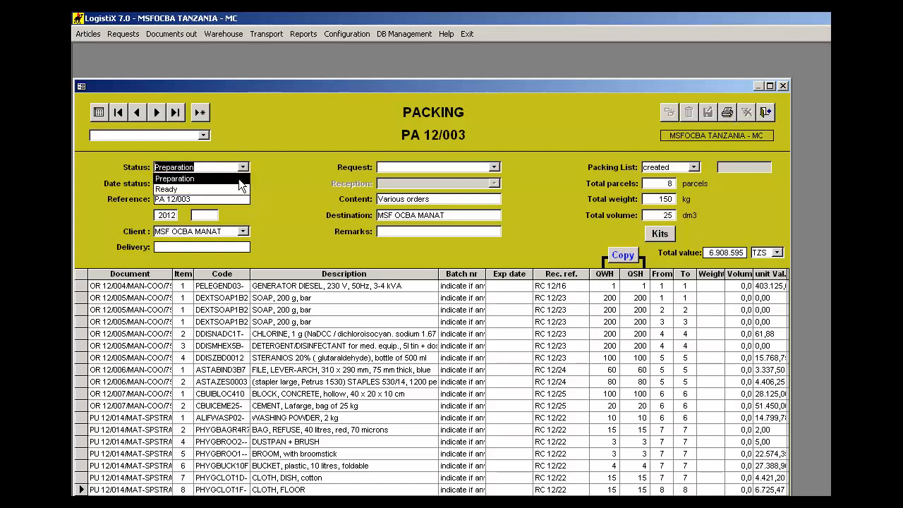
pyautogui.click(237, 187)
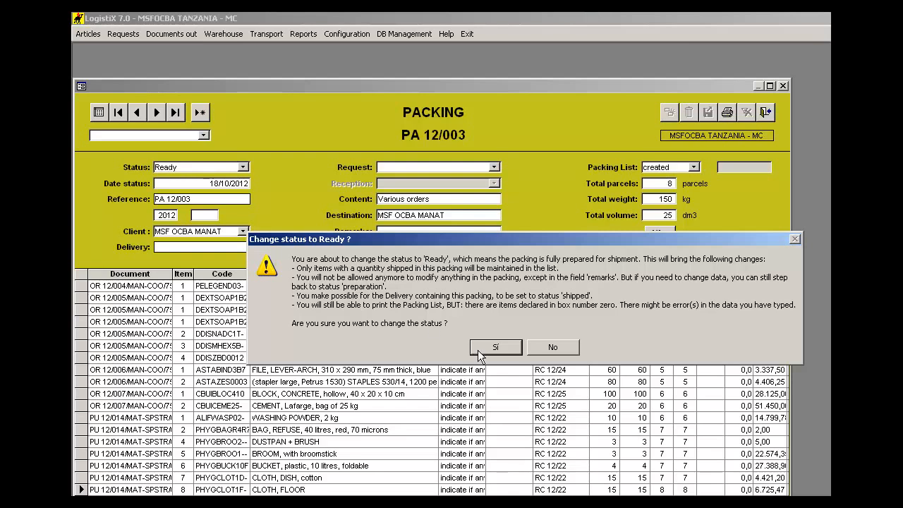
pyautogui.click(504, 349)
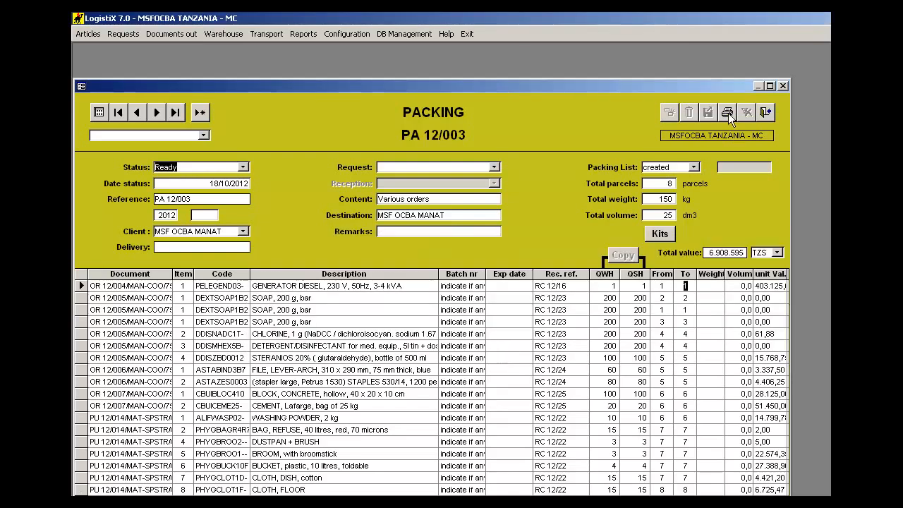
# Preview the Packing List document for this packing
pyautogui.click(728, 113)
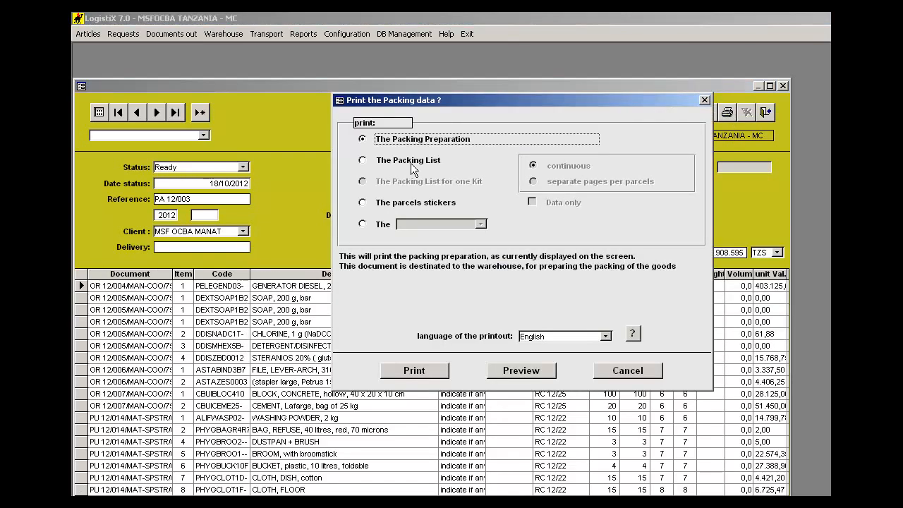
pyautogui.click(410, 161)
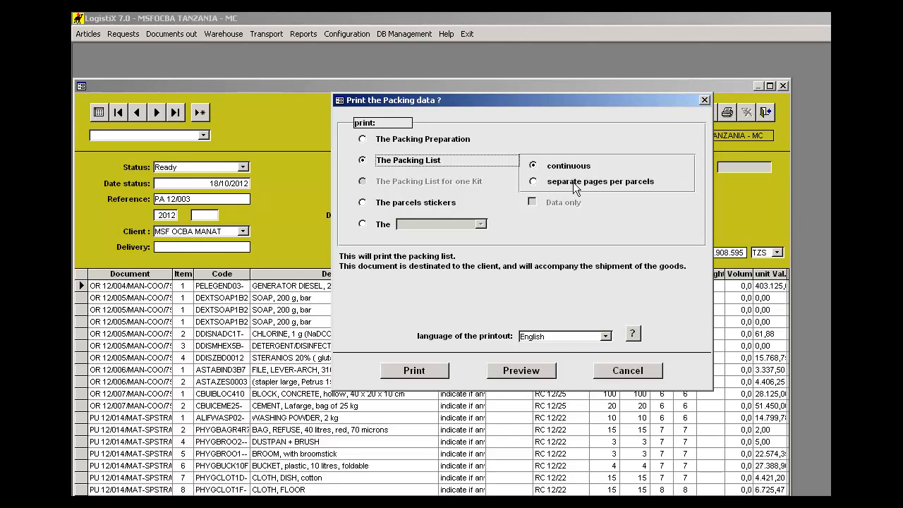
pyautogui.click(518, 375)
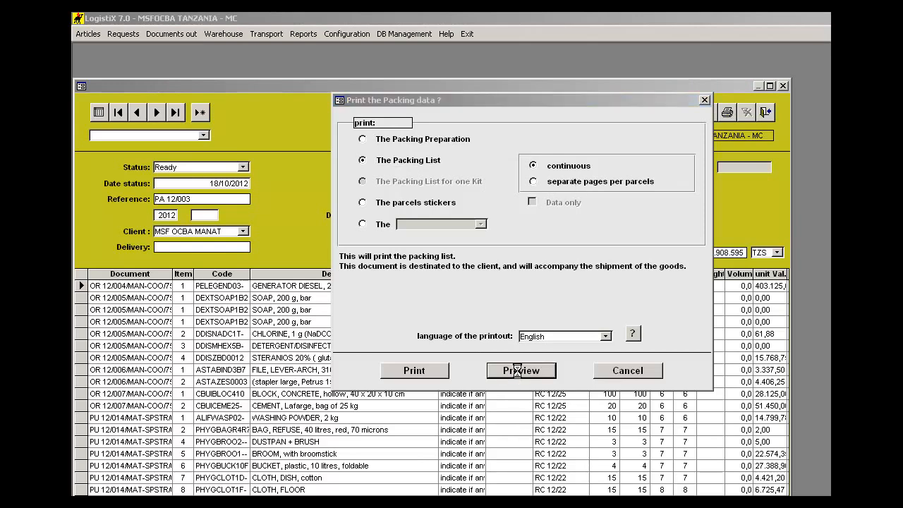
# Look through the previewed packing list's header and parcel contents, and close the report
pyautogui.click(524, 325)
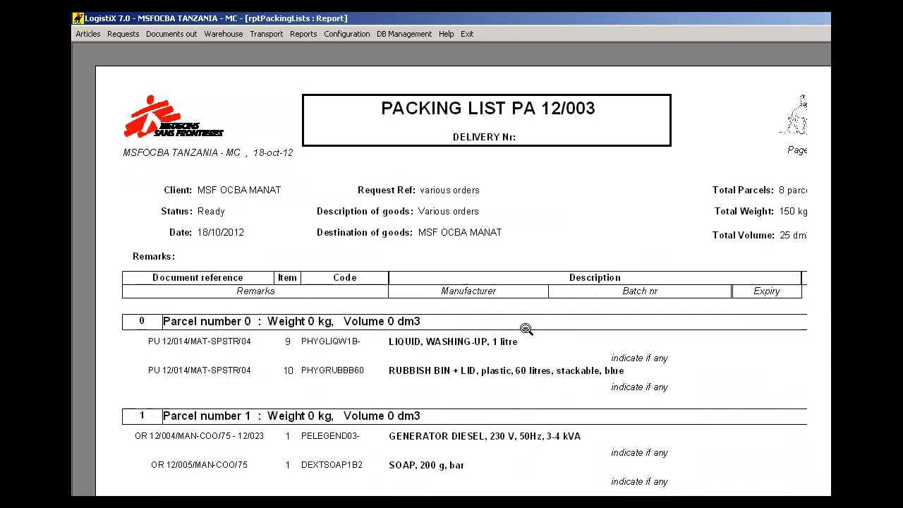
pyautogui.scroll(-1, 425, 349)
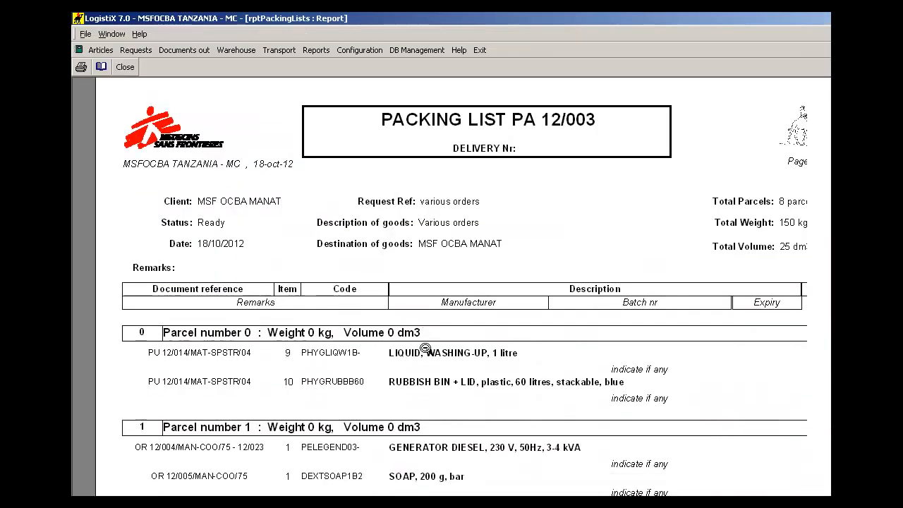
pyautogui.scroll(-3, 425, 348)
pyautogui.scroll(5, 408, 361)
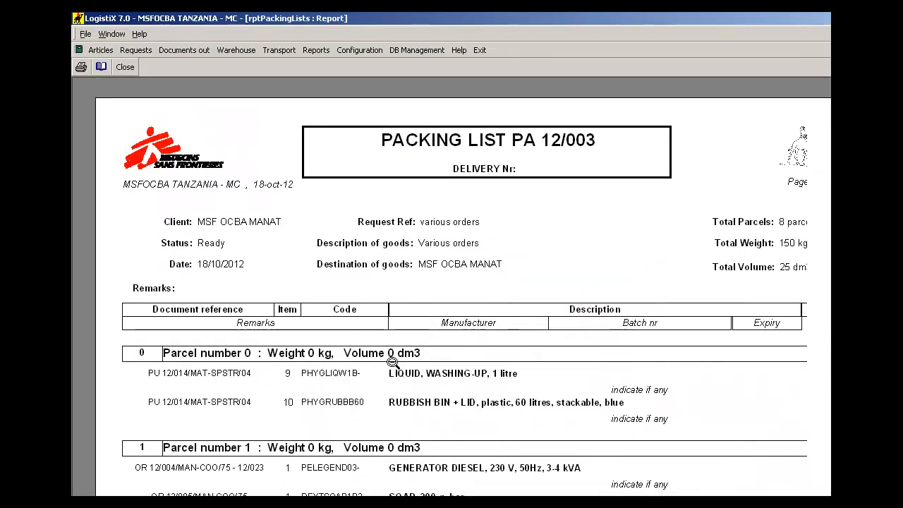
pyautogui.scroll(1, 212, 177)
pyautogui.click(125, 67)
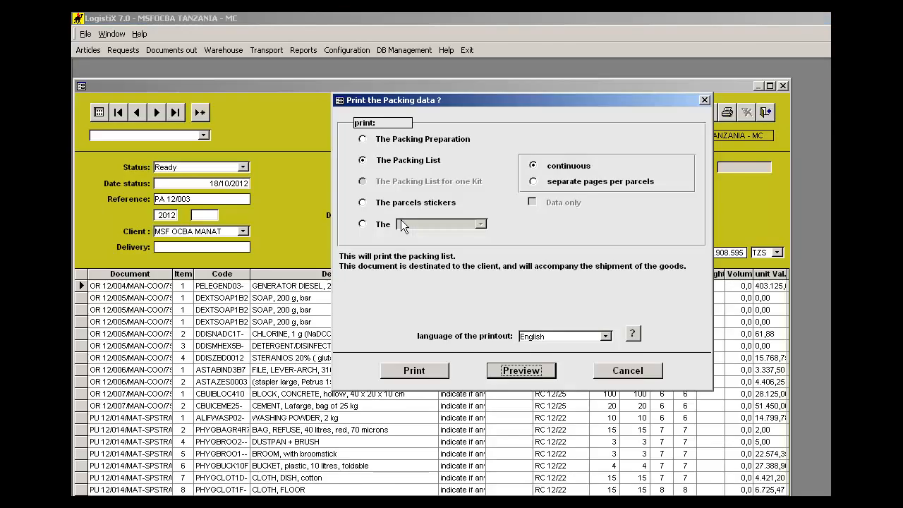
# Preview the parcels stickers for this packing, close the report and leave the print dialog without printing
pyautogui.click(412, 203)
pyautogui.click(533, 371)
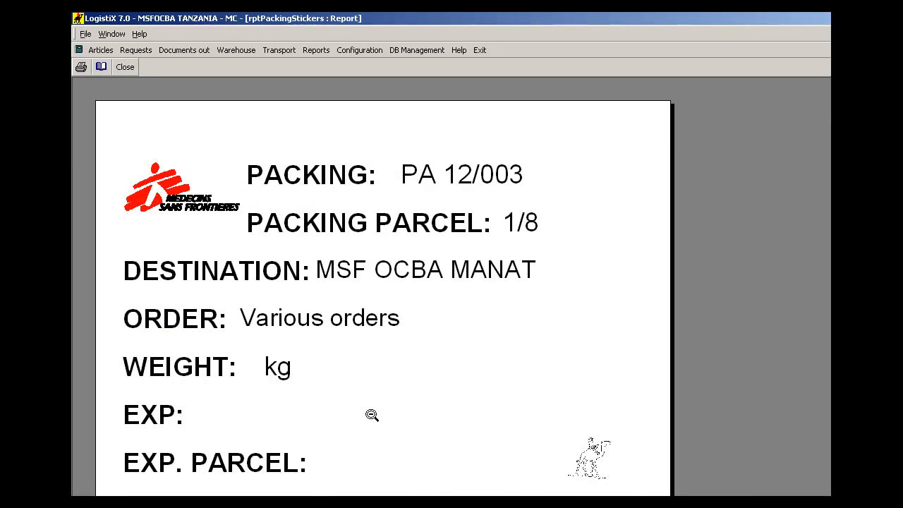
pyautogui.click(124, 67)
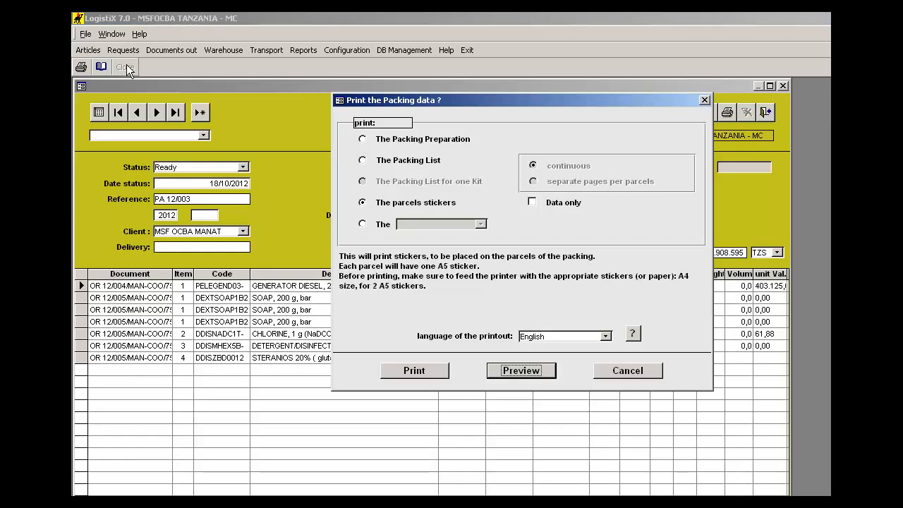
pyautogui.click(627, 371)
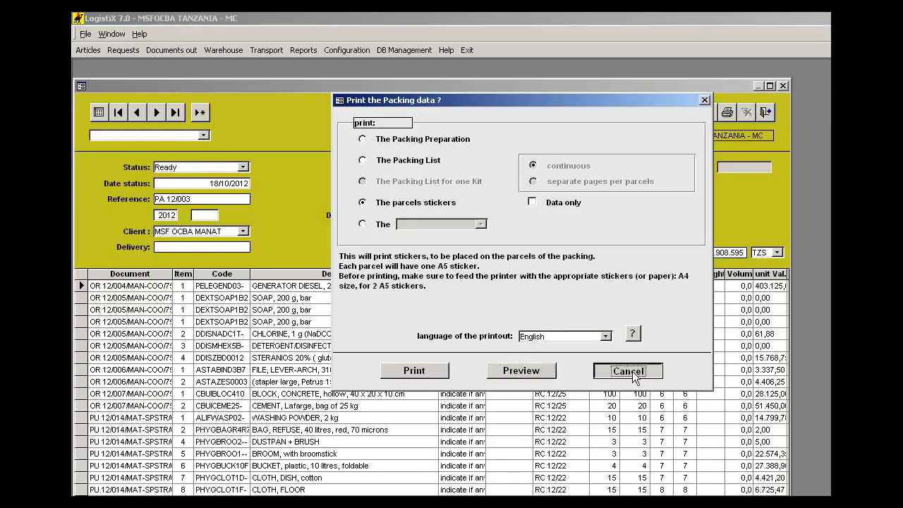